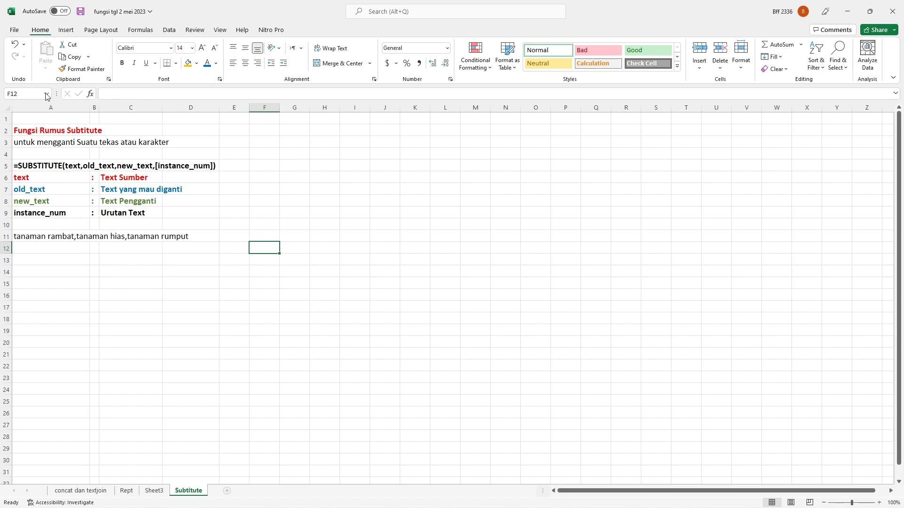
- Correct the misspelled 'tekas' in A3's description to 'teks'
{"action": "left_click", "coordinate": [20, 138]}
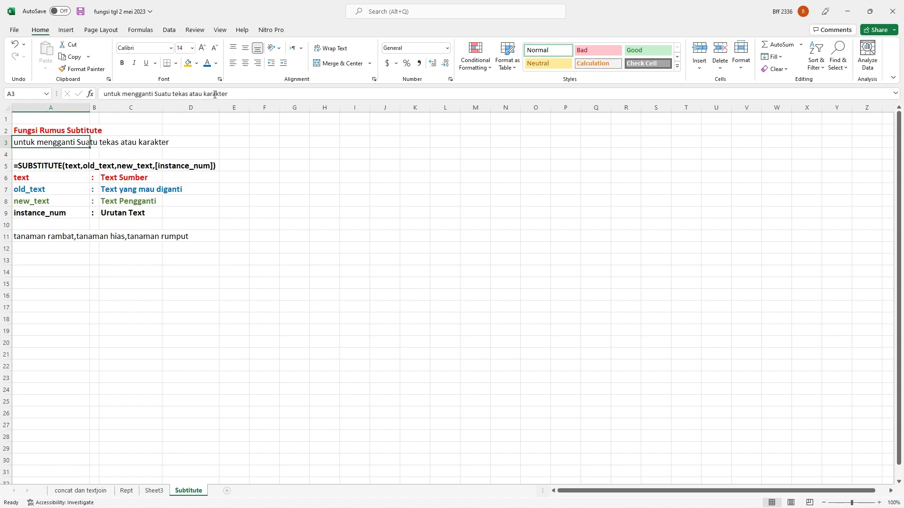
{"action": "left_click", "coordinate": [186, 95]}
{"action": "key", "text": "BackSpace"}
{"action": "key", "text": "Return"}
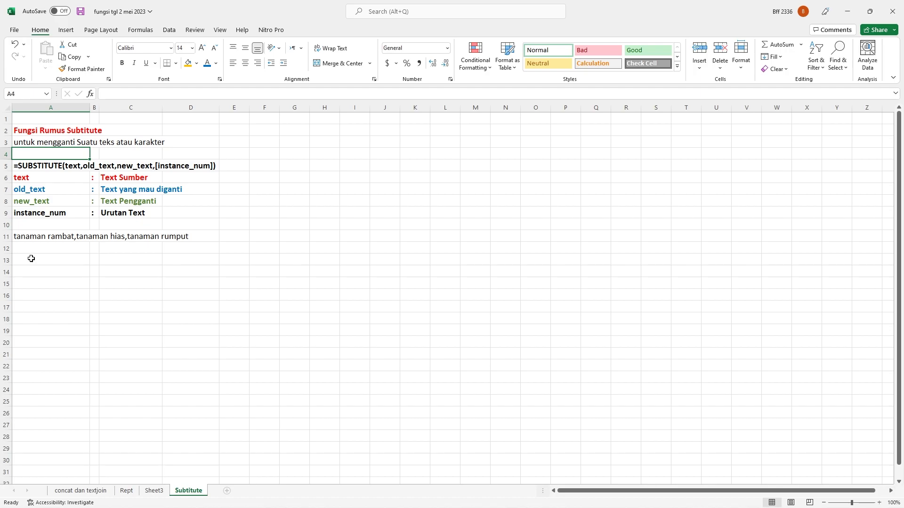
{"action": "left_click", "coordinate": [24, 237]}
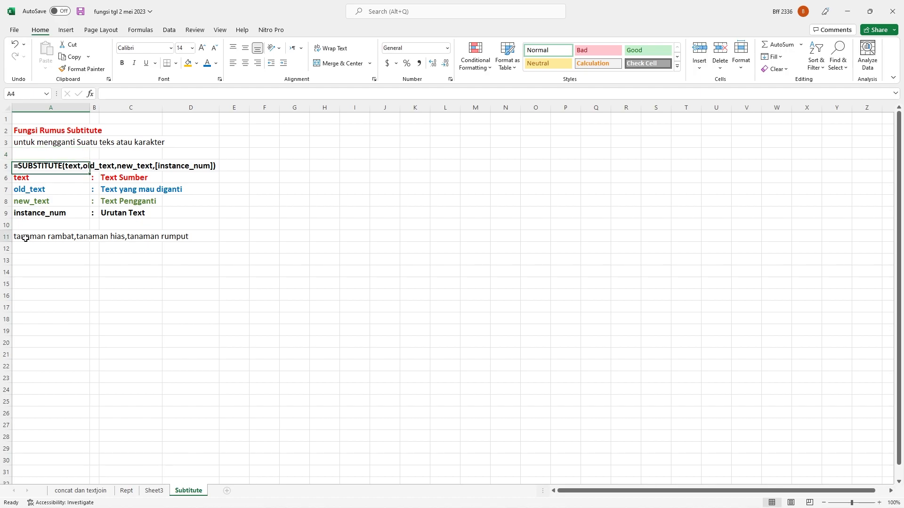
{"action": "left_click", "coordinate": [36, 261]}
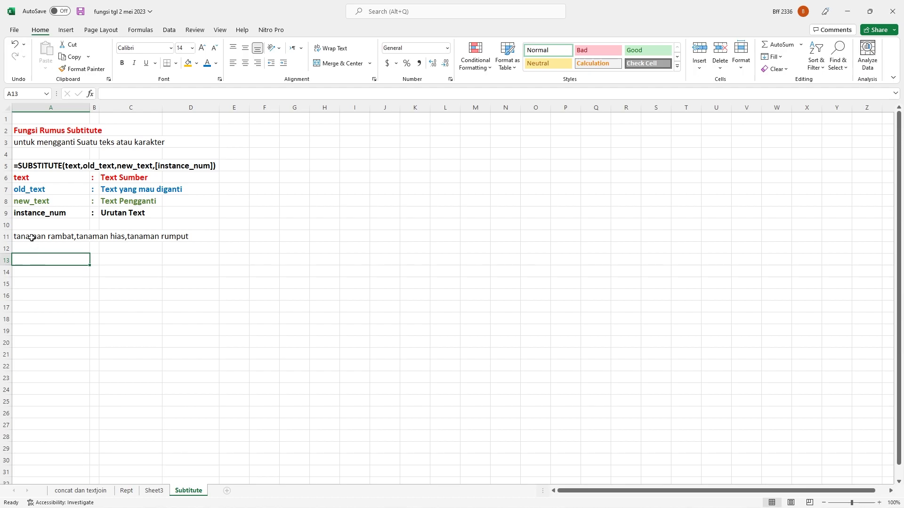
{"action": "left_click", "coordinate": [32, 237]}
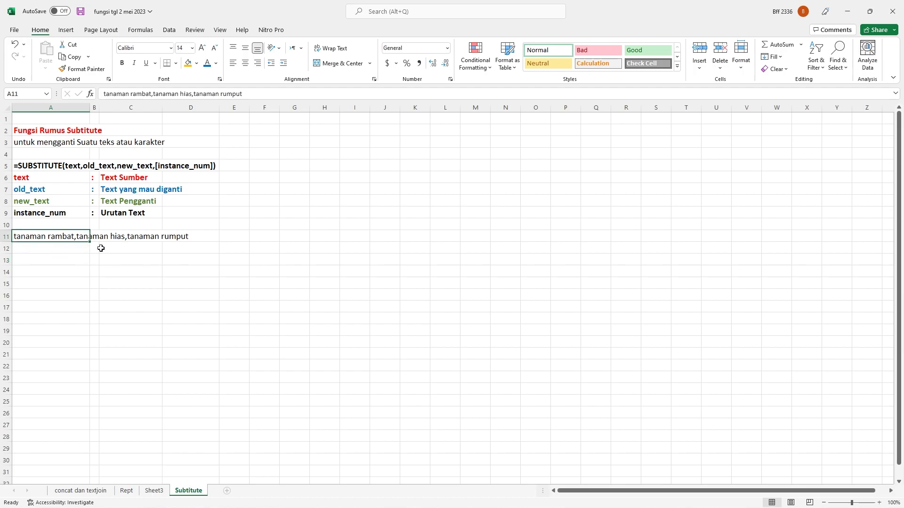
{"action": "left_click", "coordinate": [42, 257]}
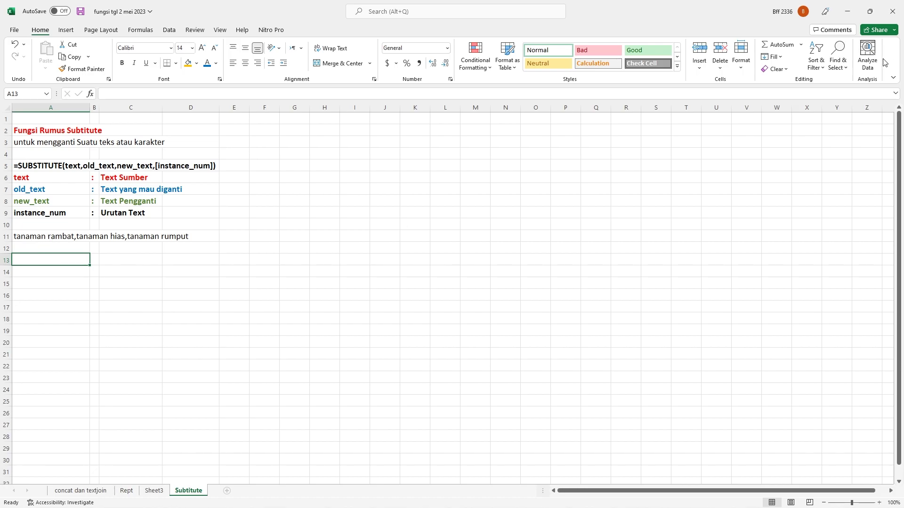
- Enter =SUBSTITUTE(A11,"tanaman","tumbuhan") in A13 to replace every 'tanaman'
{"action": "type", "text": "=subst"}
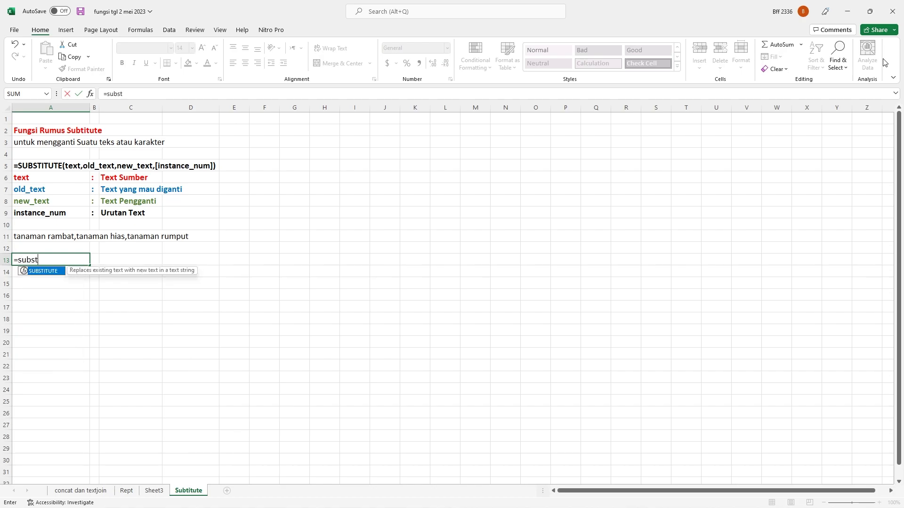
{"action": "type", "text": "itute"}
{"action": "type", "text": "("}
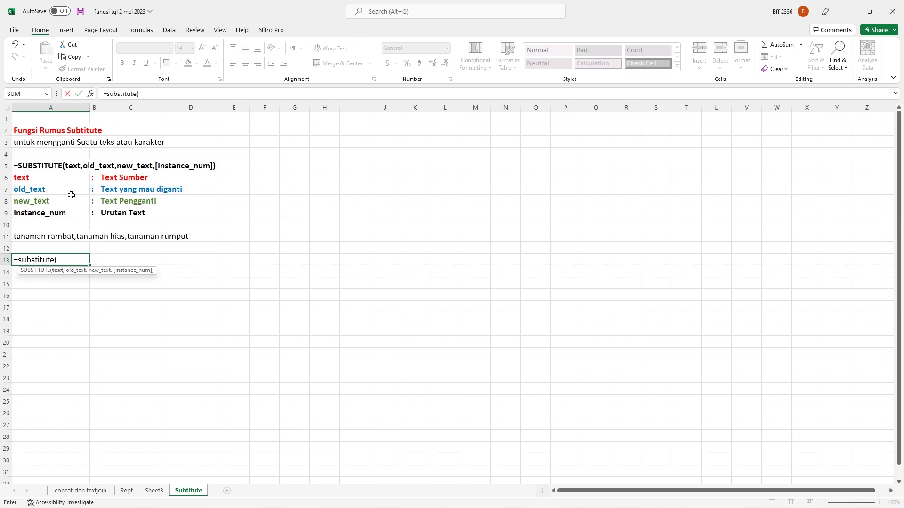
{"action": "left_click", "coordinate": [25, 236]}
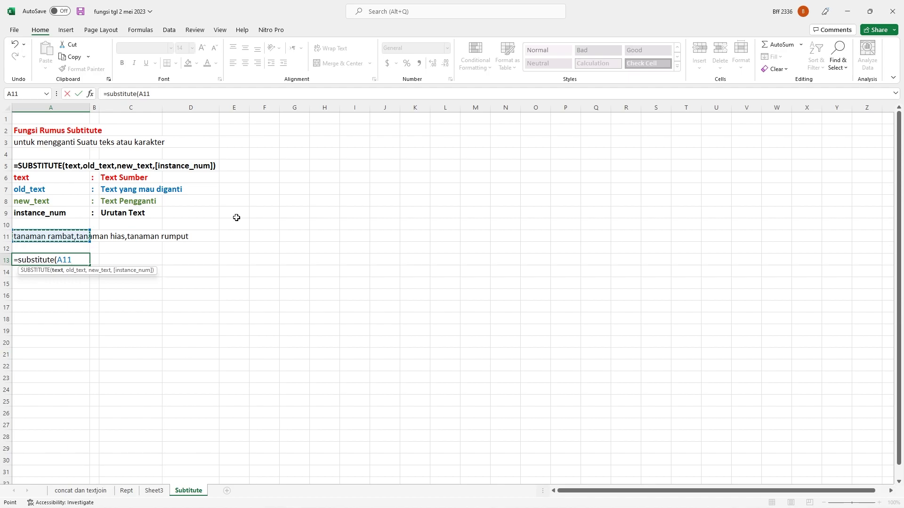
{"action": "type", "text": ",\"t"}
{"action": "type", "text": "anaman"}
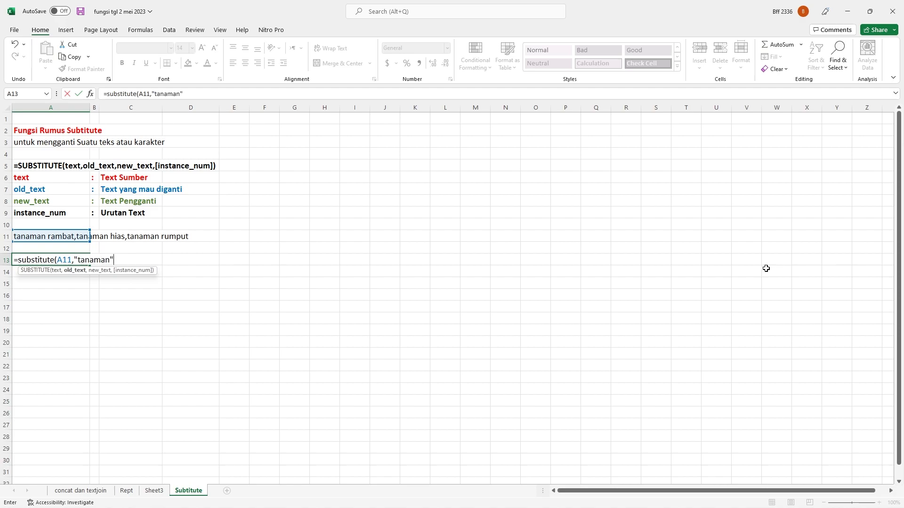
{"action": "type", "text": ",\"t"}
{"action": "type", "text": "umbuhan"}
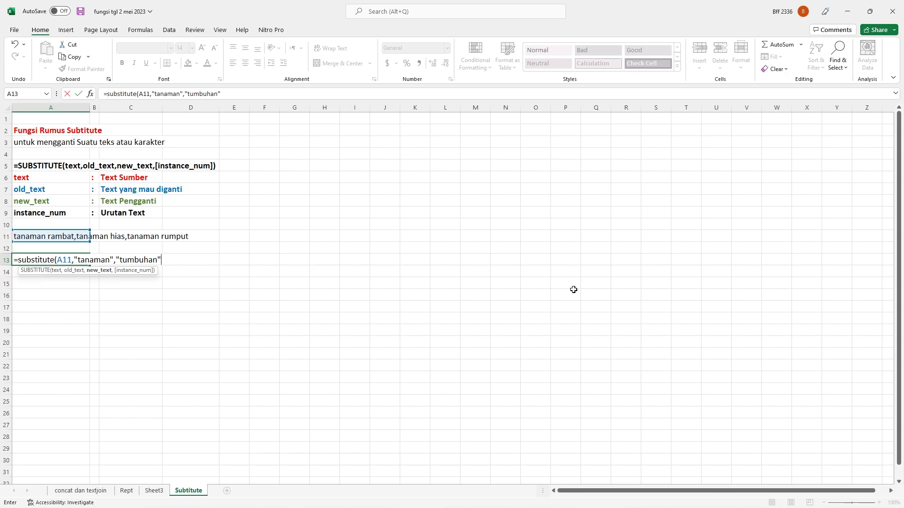
{"action": "type", "text": ")"}
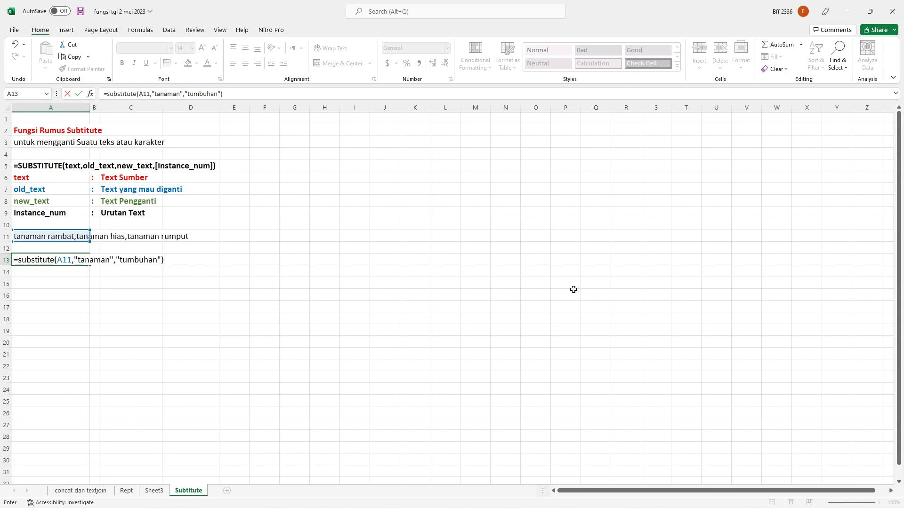
{"action": "key", "text": "Return"}
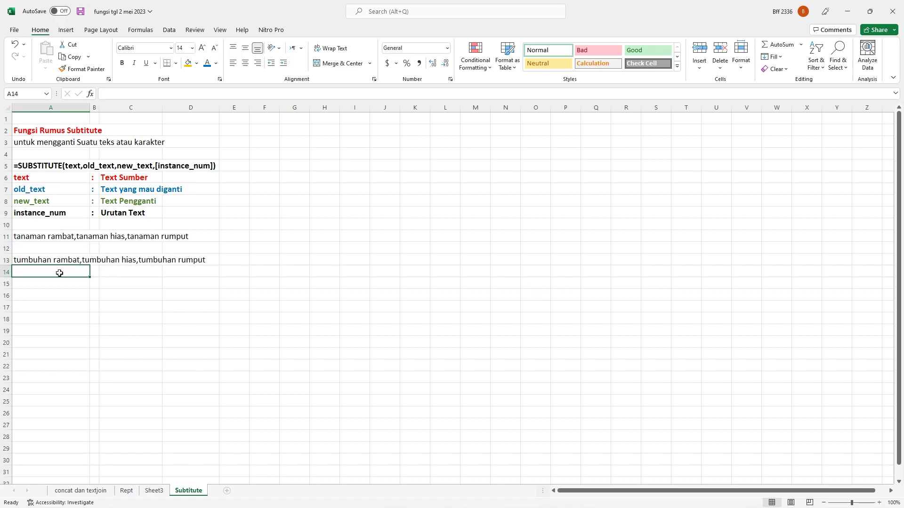
{"action": "left_click", "coordinate": [27, 237]}
{"action": "left_click", "coordinate": [33, 262]}
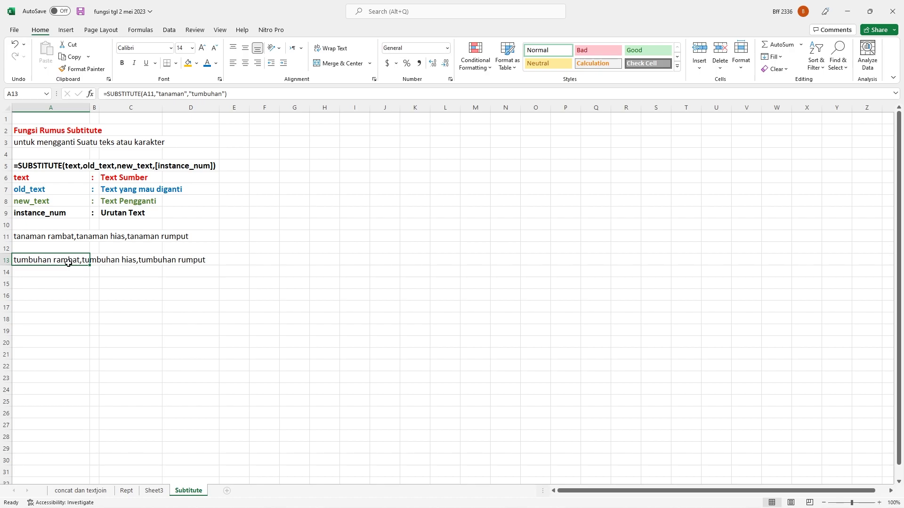
{"action": "left_click", "coordinate": [106, 265]}
{"action": "left_click", "coordinate": [189, 259]}
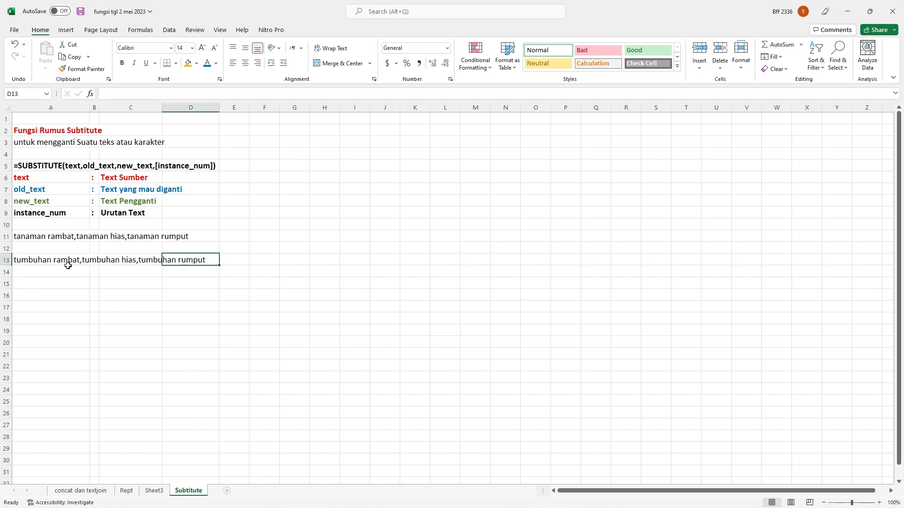
{"action": "left_click", "coordinate": [29, 258]}
{"action": "left_click", "coordinate": [28, 280]}
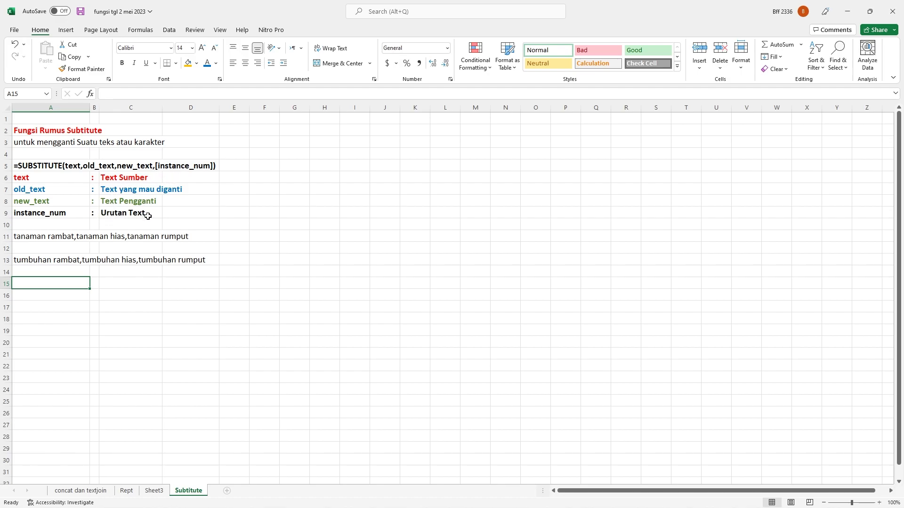
{"action": "left_click", "coordinate": [29, 236]}
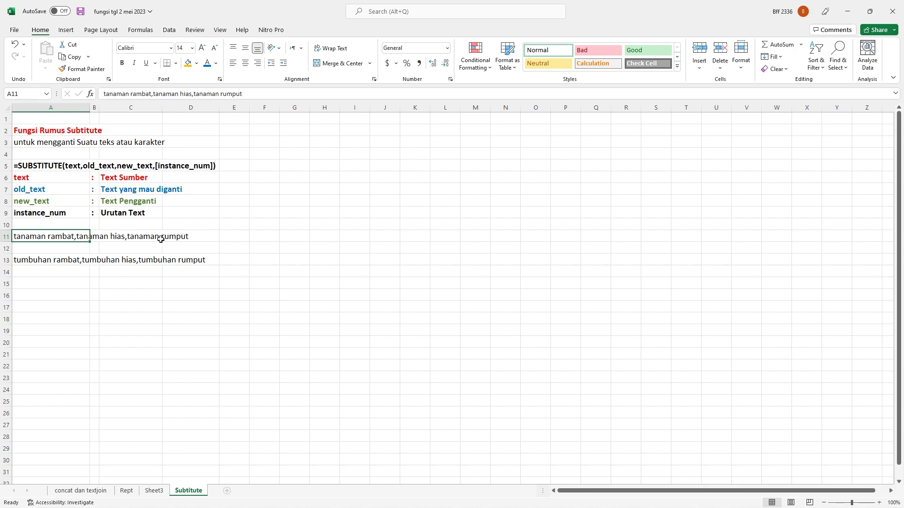
{"action": "left_click", "coordinate": [47, 284]}
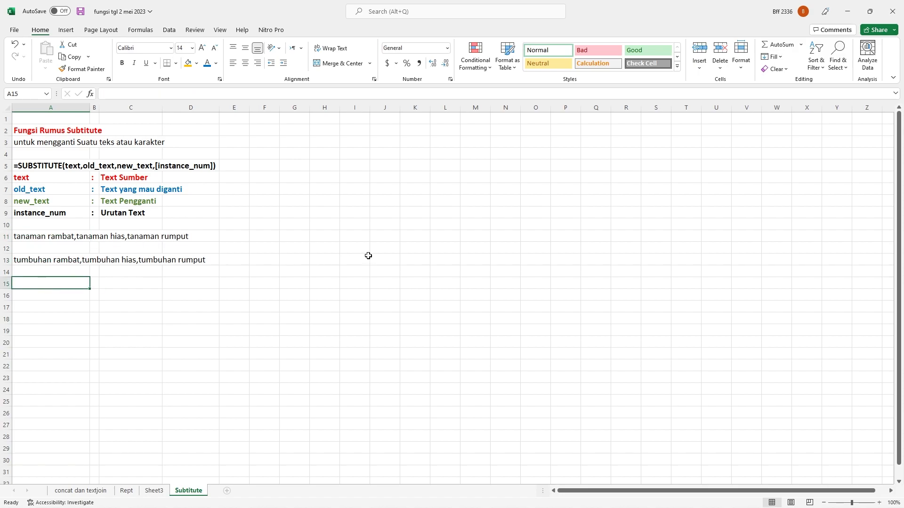
- Enter =SUBSTITUTE(A11,"tanaman","tumbuhan",3) in A15 to replace only the third occurrence
{"action": "type", "text": "=sub"}
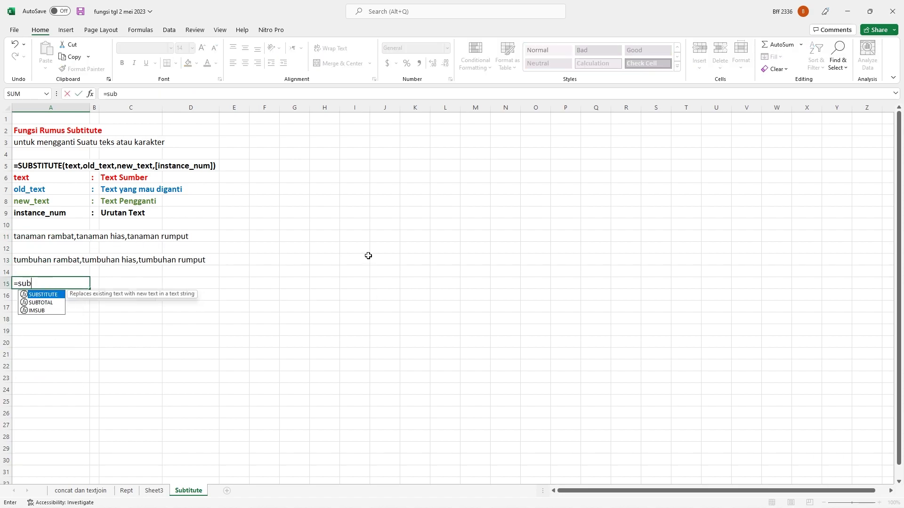
{"action": "type", "text": "stitute"}
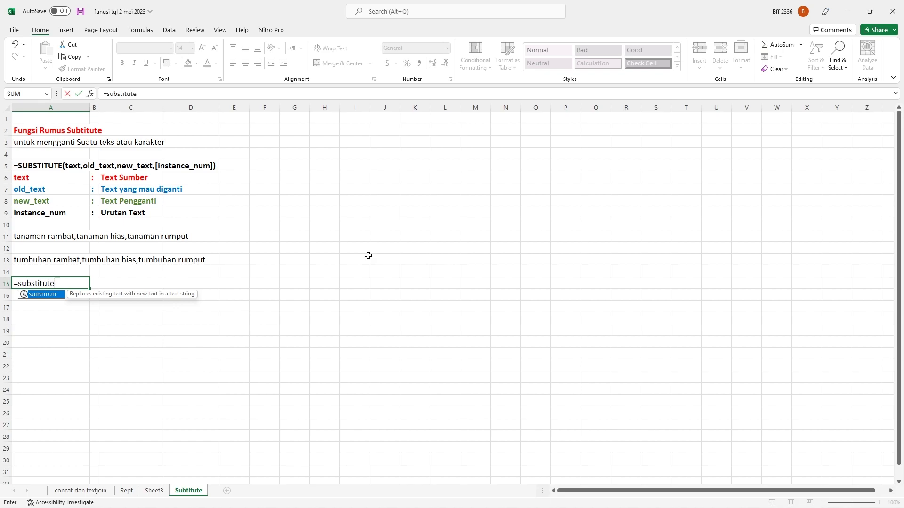
{"action": "type", "text": "("}
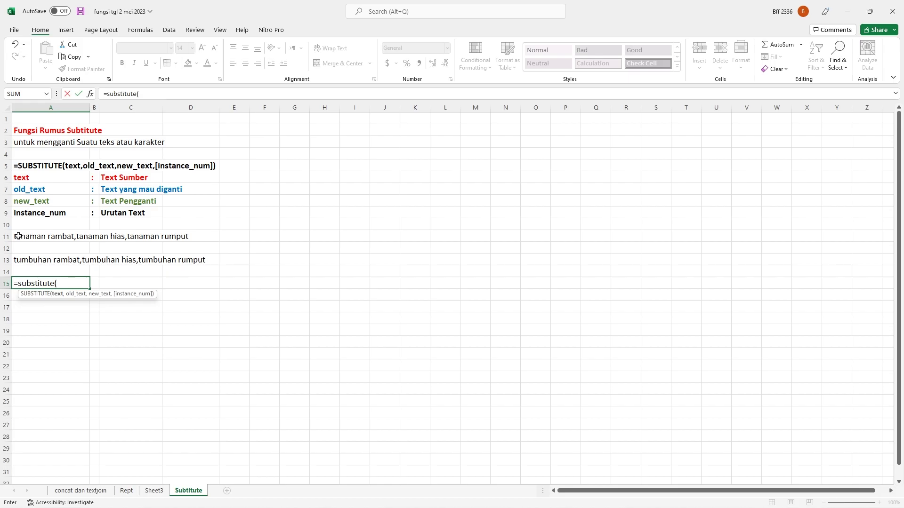
{"action": "left_click", "coordinate": [18, 235]}
{"action": "type", "text": ","}
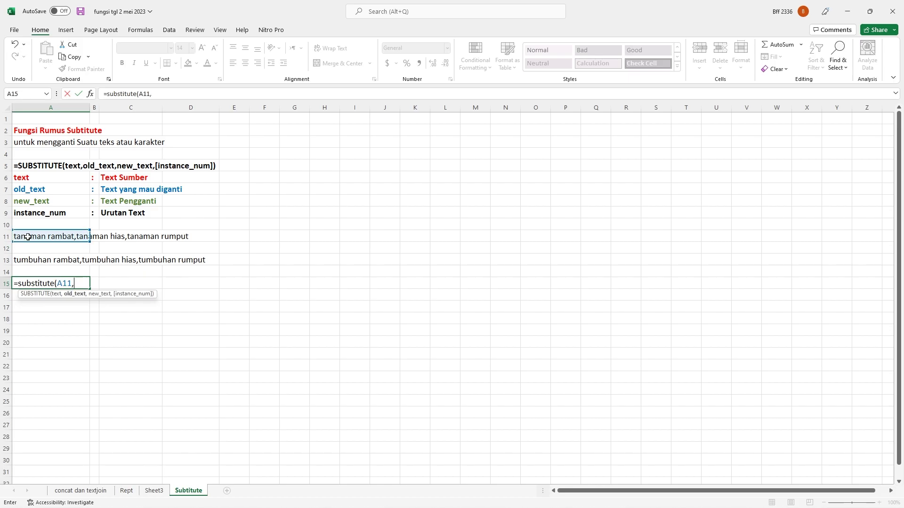
{"action": "type", "text": "\"ta"}
{"action": "type", "text": "naman\""}
{"action": "type", "text": ","}
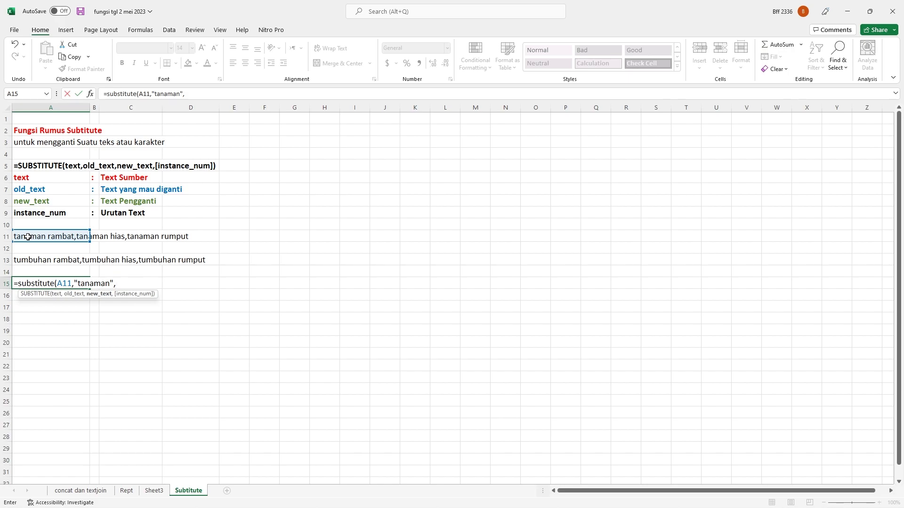
{"action": "type", "text": "\""}
{"action": "type", "text": "tumbuhan\""}
{"action": "type", "text": ","}
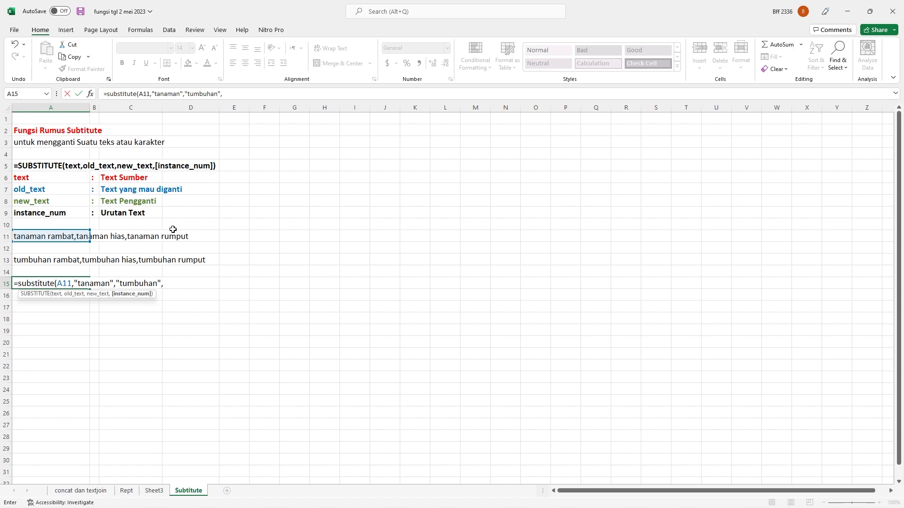
{"action": "type", "text": "3"}
{"action": "type", "text": ")"}
{"action": "key", "text": "Return"}
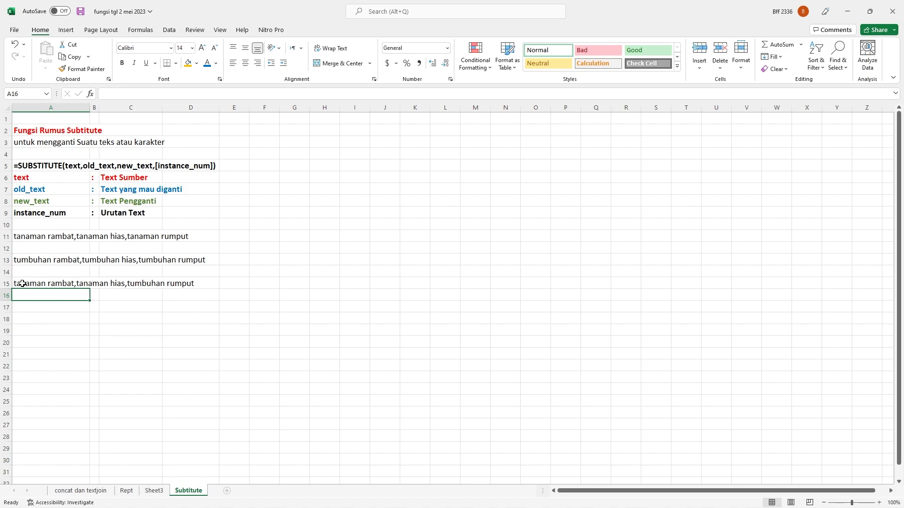
{"action": "left_click", "coordinate": [96, 283]}
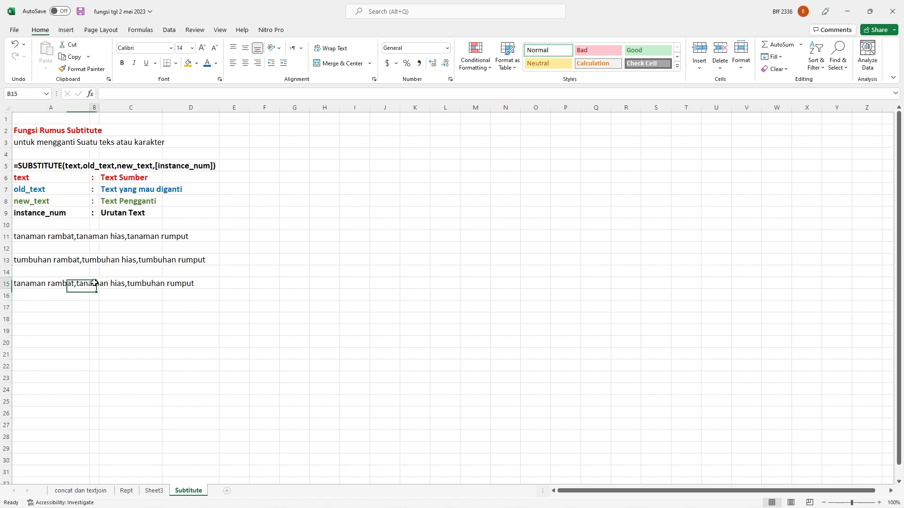
{"action": "left_click", "coordinate": [47, 300]}
{"action": "left_click", "coordinate": [49, 308]}
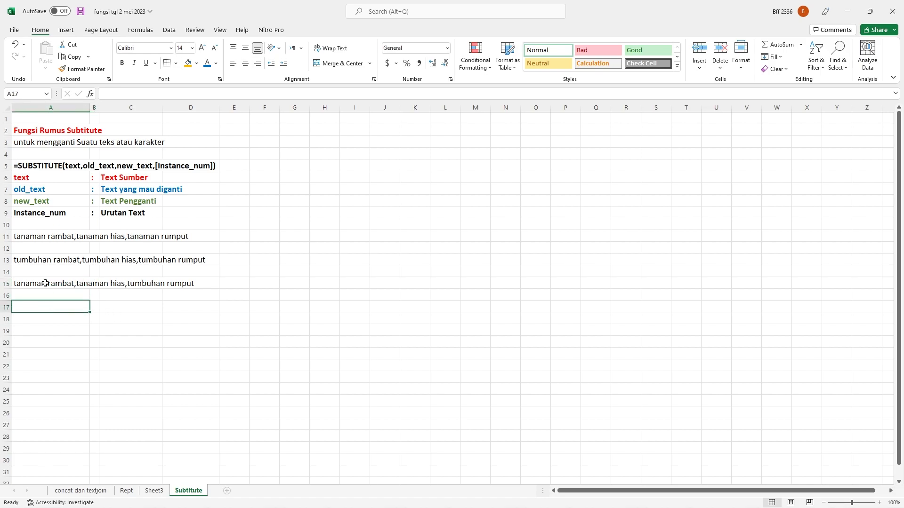